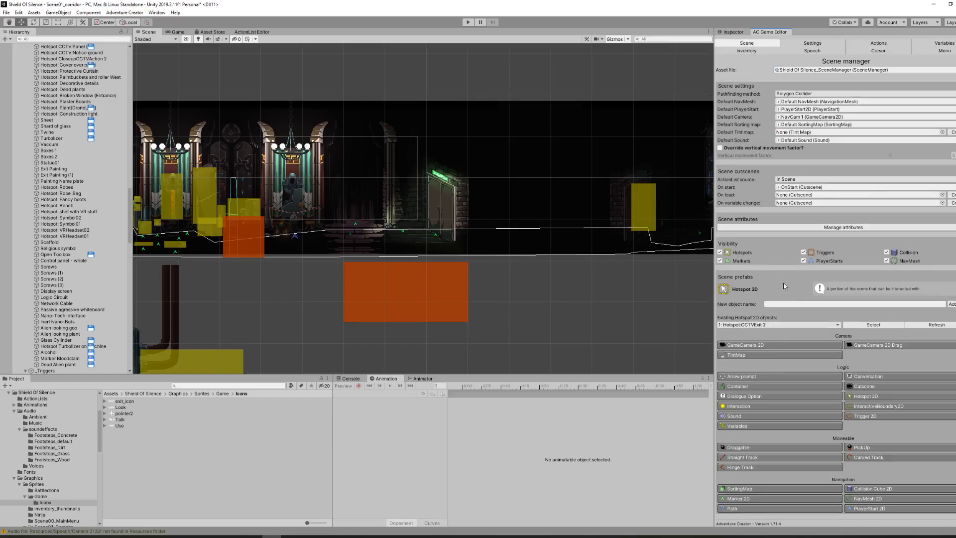
# Create a 2D hotspot named Exit and place it over the corridor floor, just beside the green-lit door.
pyautogui.write('Exit')
pyautogui.click(952, 304)
pyautogui.moveTo(350, 175); pyautogui.dragTo(397, 230)
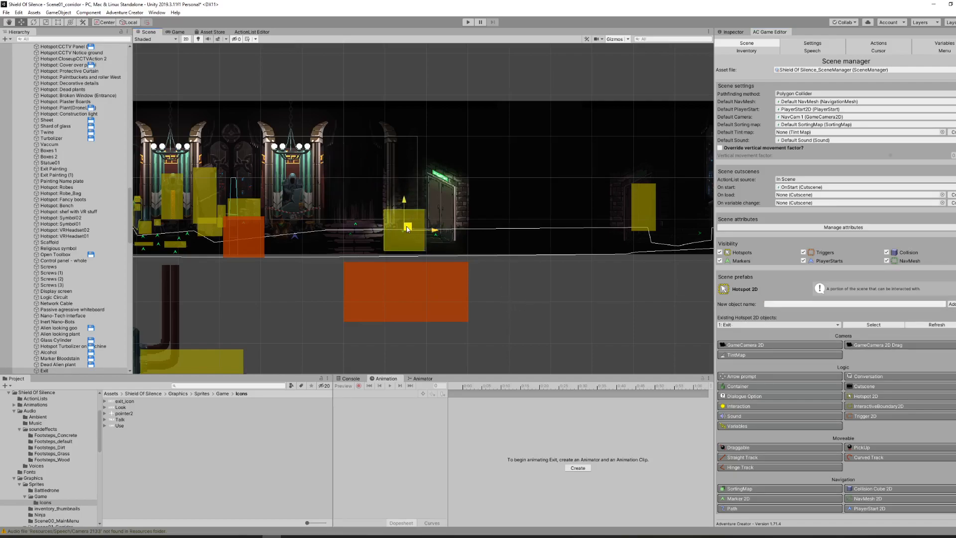
pyautogui.click(737, 32)
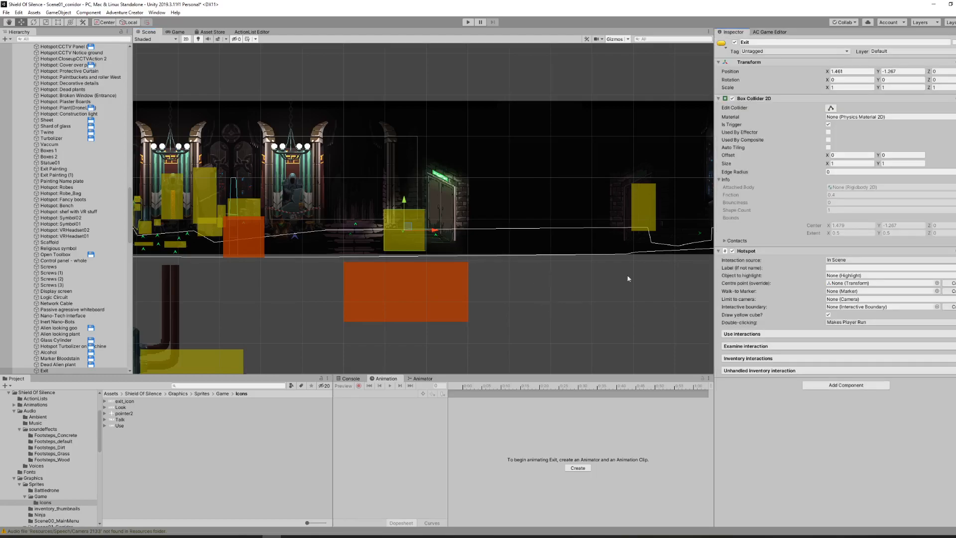
pyautogui.click(524, 291)
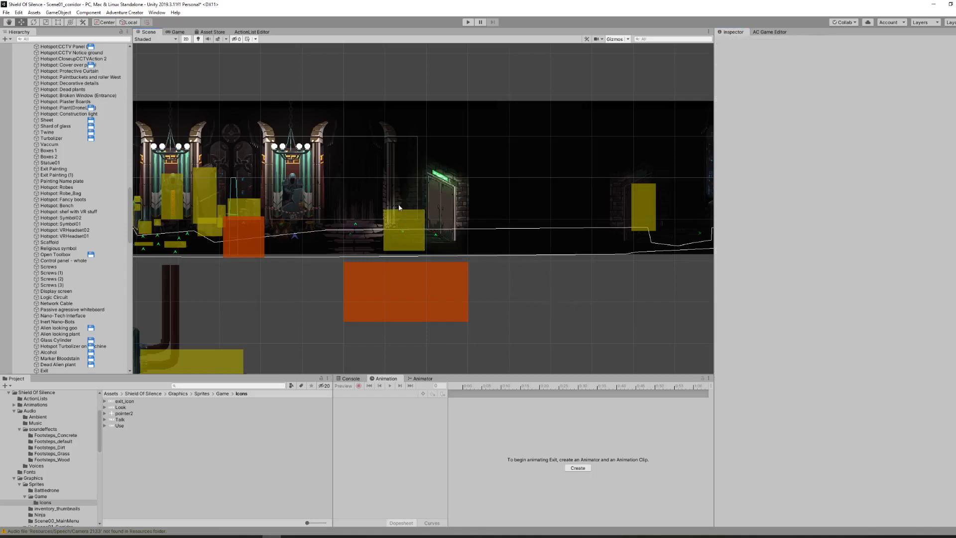
# Create a new Use interaction for the Exit hotspot and open its action list for editing.
pyautogui.click(394, 245)
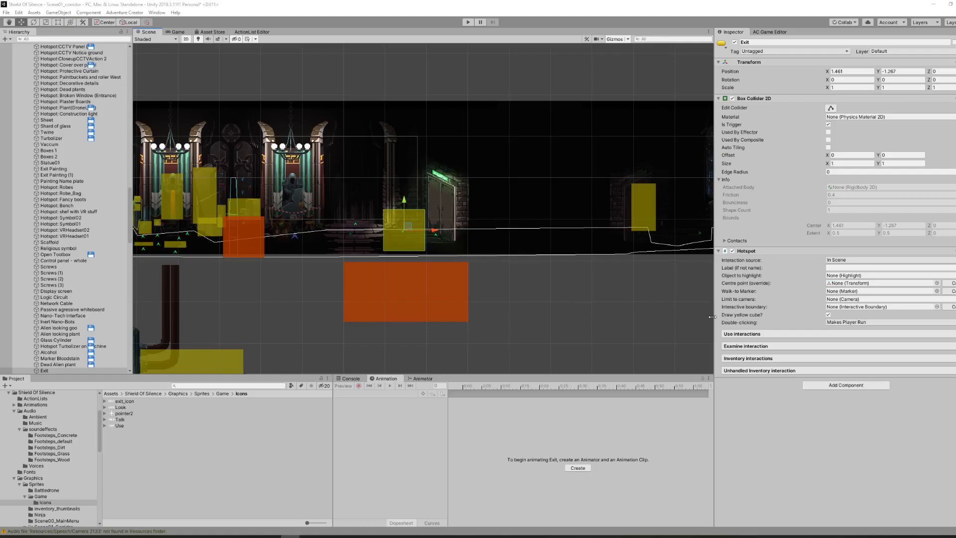
pyautogui.click(797, 334)
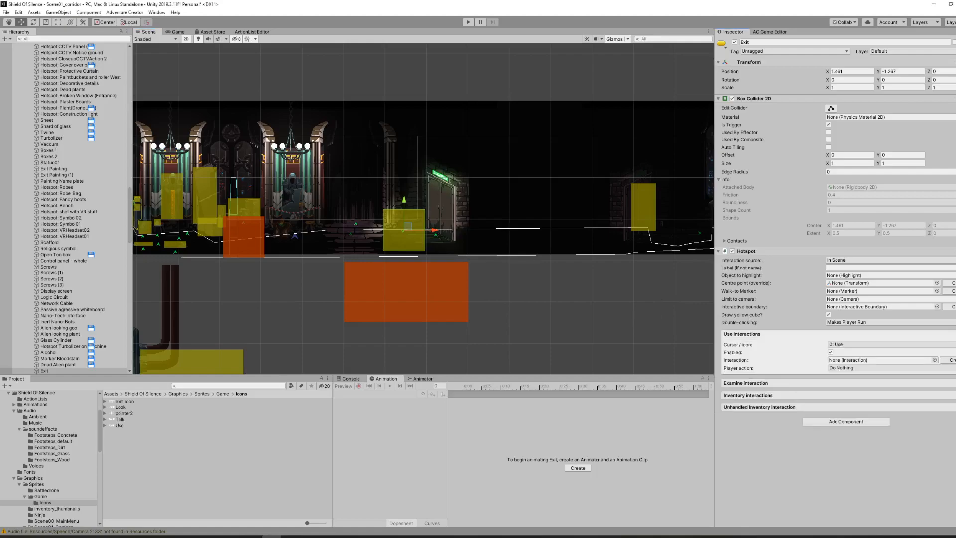
pyautogui.click(948, 360)
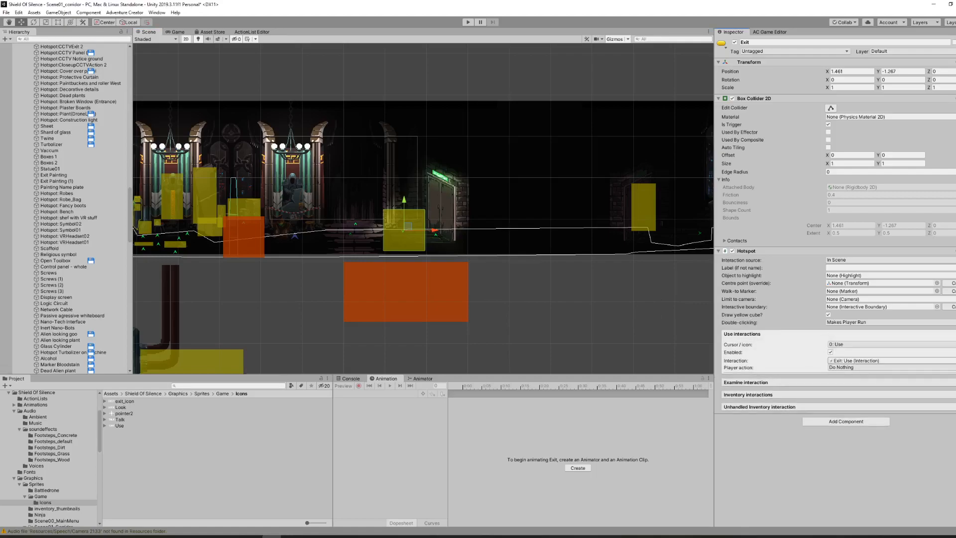
pyautogui.click(884, 361)
pyautogui.click(951, 361)
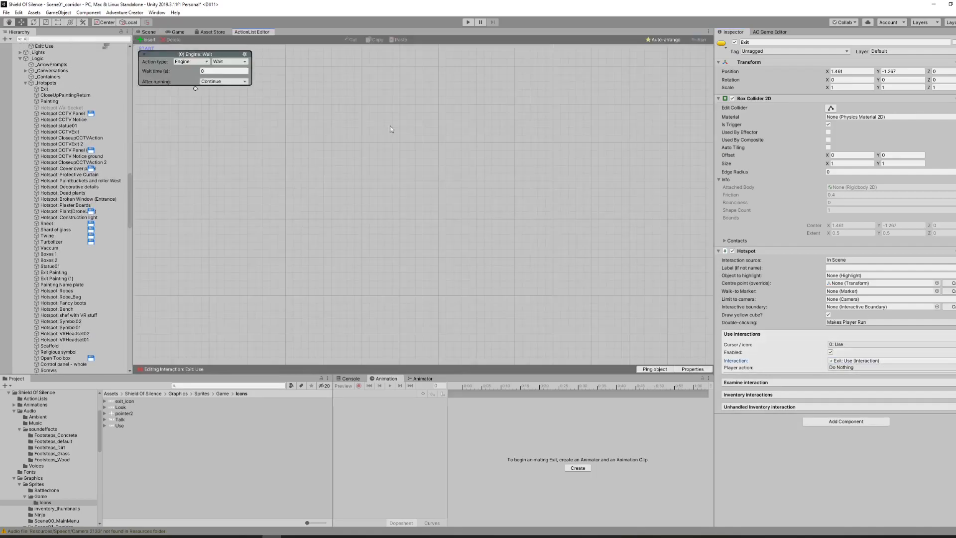
# Change the interaction's first action to the Action List type with the Run option.
pyautogui.click(182, 62)
pyautogui.click(187, 70)
pyautogui.click(229, 61)
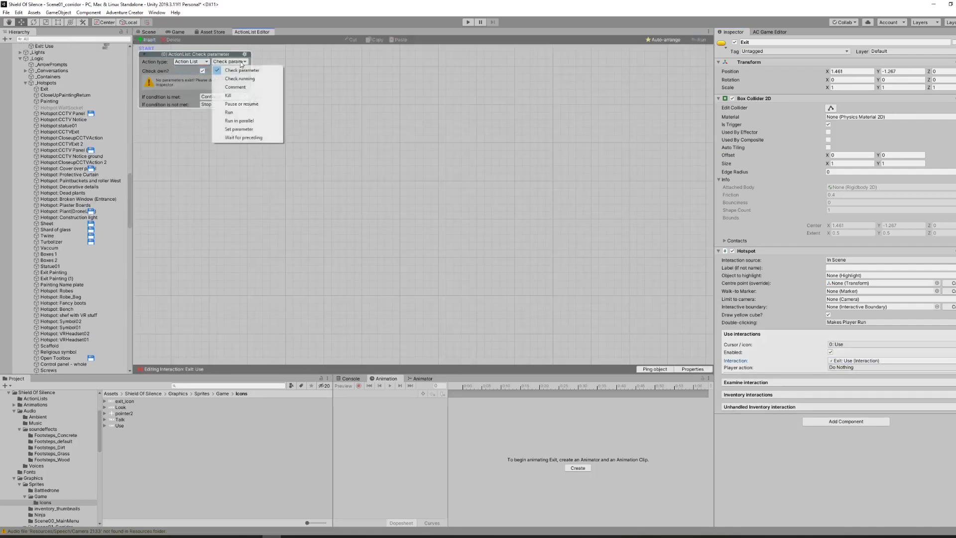
pyautogui.click(238, 112)
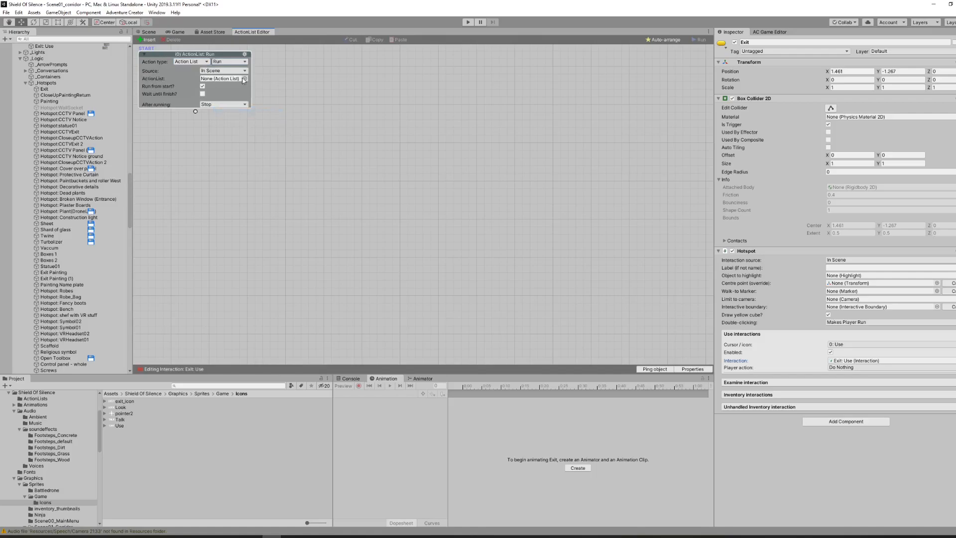
# Assign the Exit Corridor cutscene as the action list to run, and enable waiting until it finishes.
pyautogui.click(245, 78)
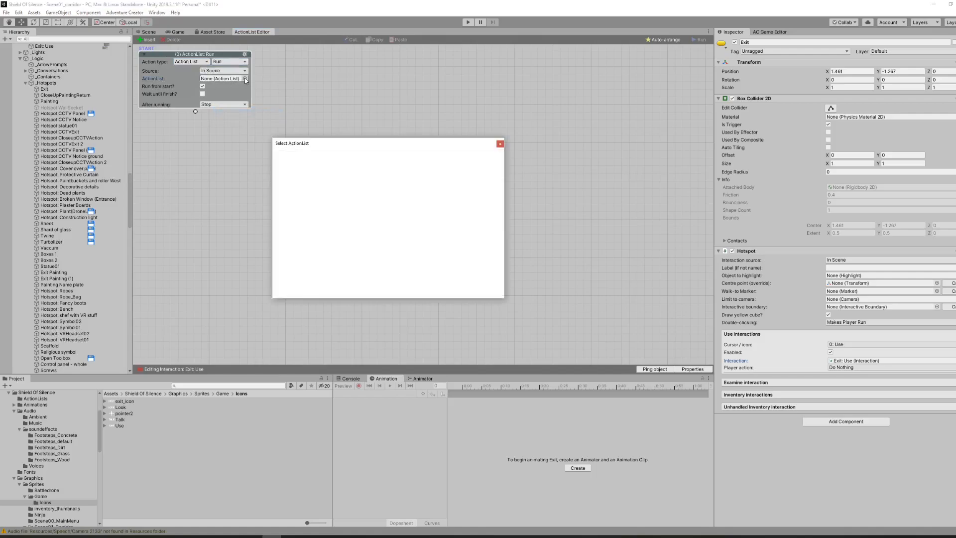
pyautogui.write('exit')
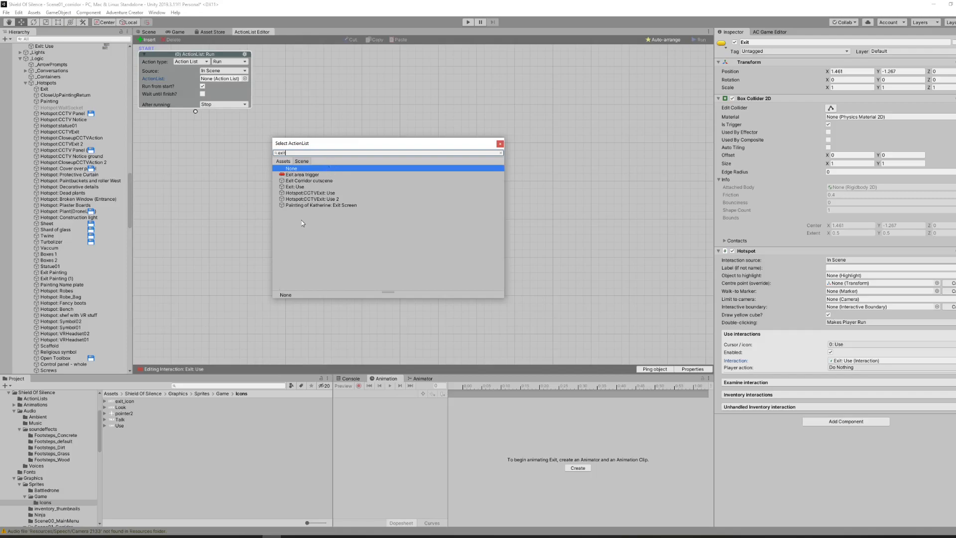
pyautogui.click(306, 181)
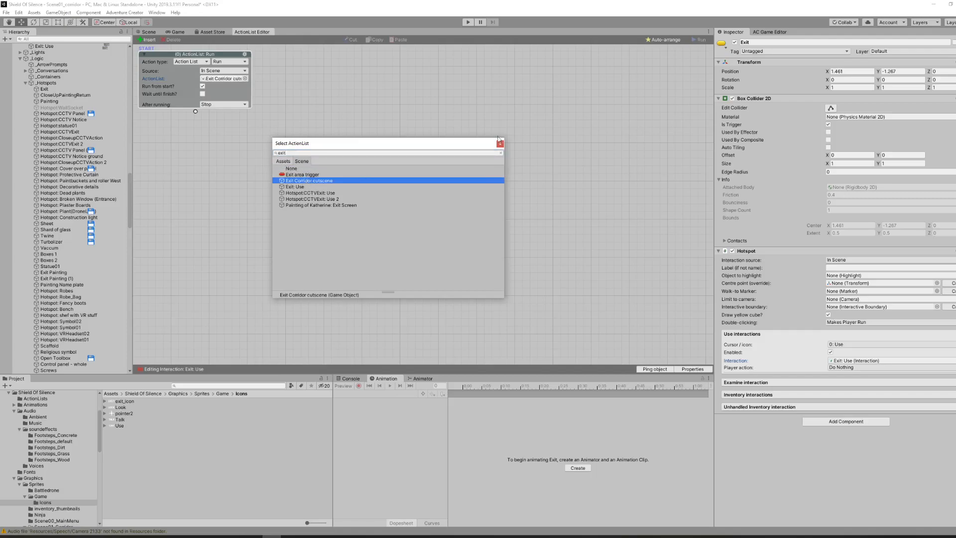
pyautogui.click(500, 143)
pyautogui.click(202, 93)
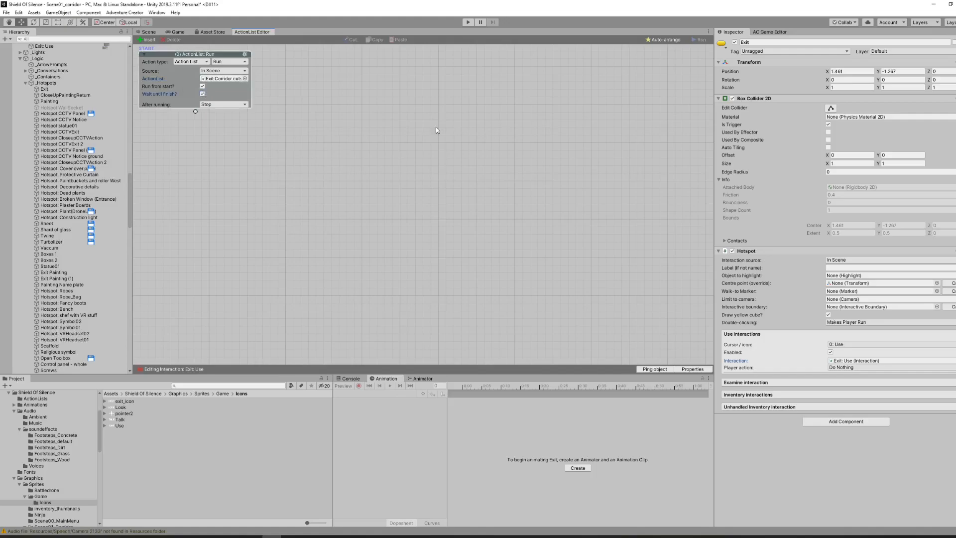
# Return to the scene view, run the game and try the exit area on the corridor floor.
pyautogui.click(147, 32)
pyautogui.click(278, 309)
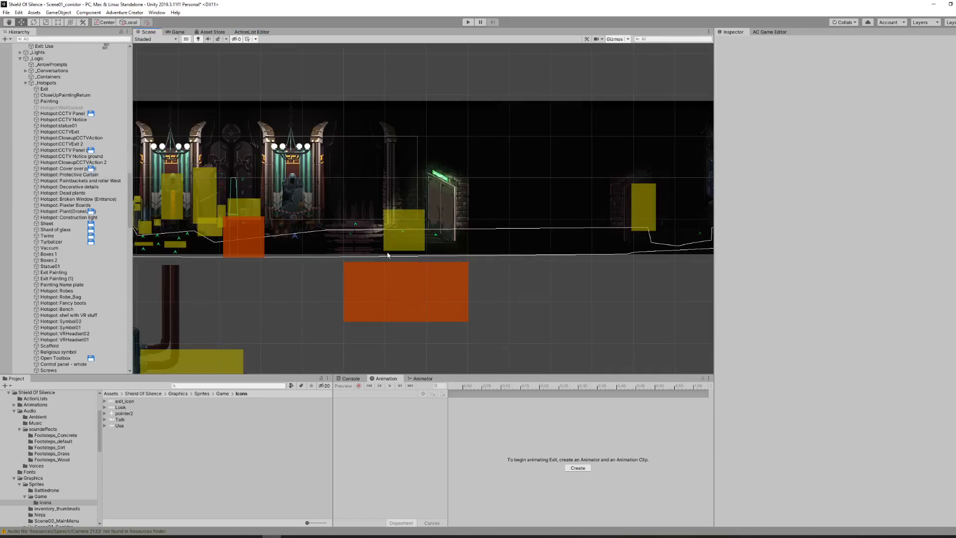
pyautogui.click(467, 23)
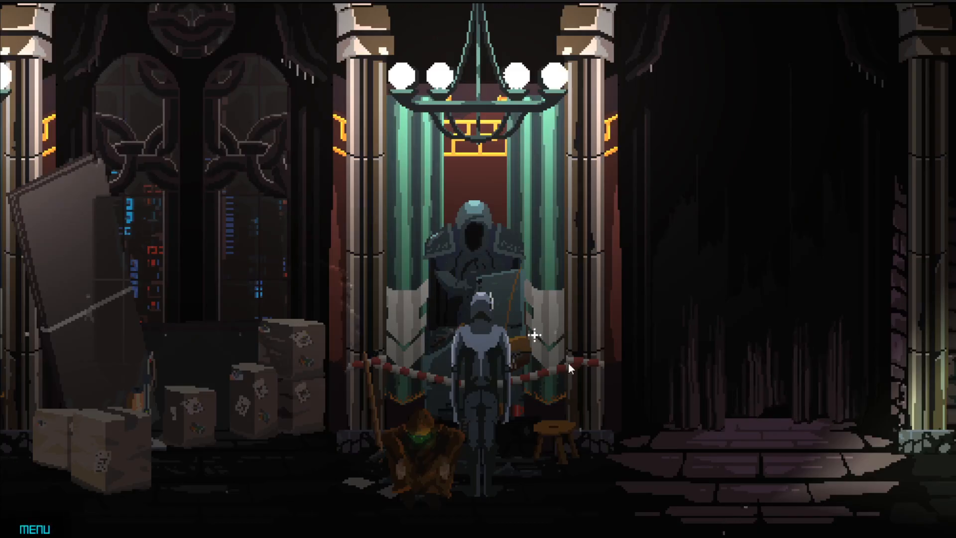
pyautogui.click(659, 486)
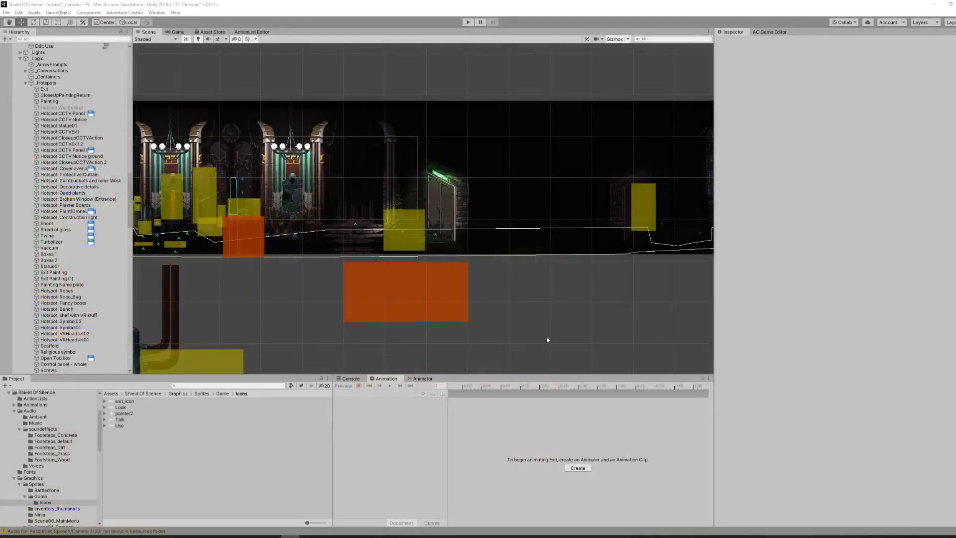
# Check the Exit hotspot's object name and its label setting.
pyautogui.click(404, 248)
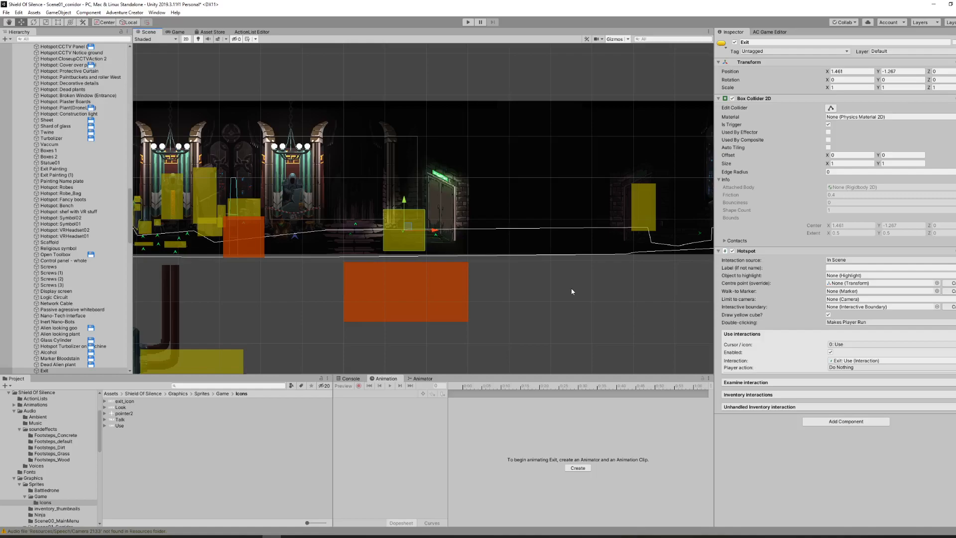
pyautogui.click(831, 268)
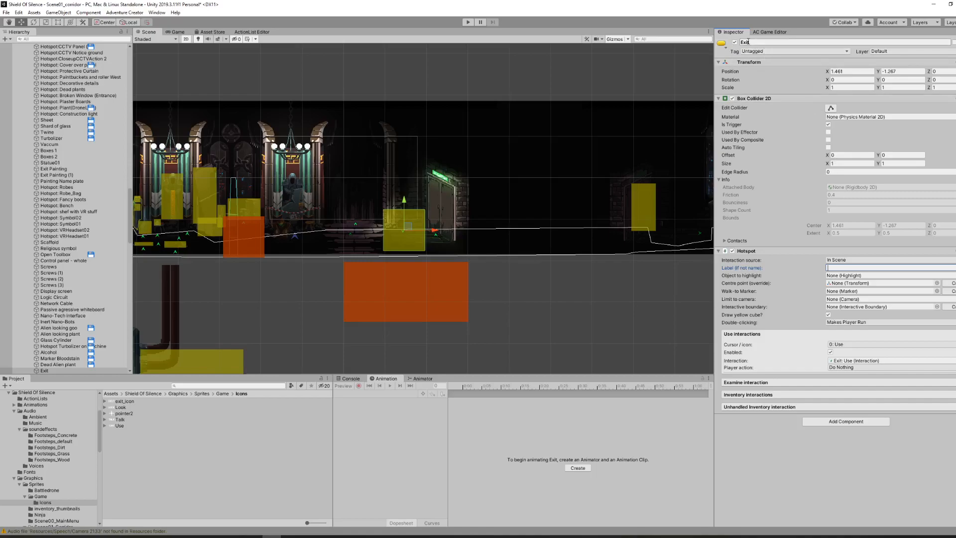
pyautogui.click(768, 43)
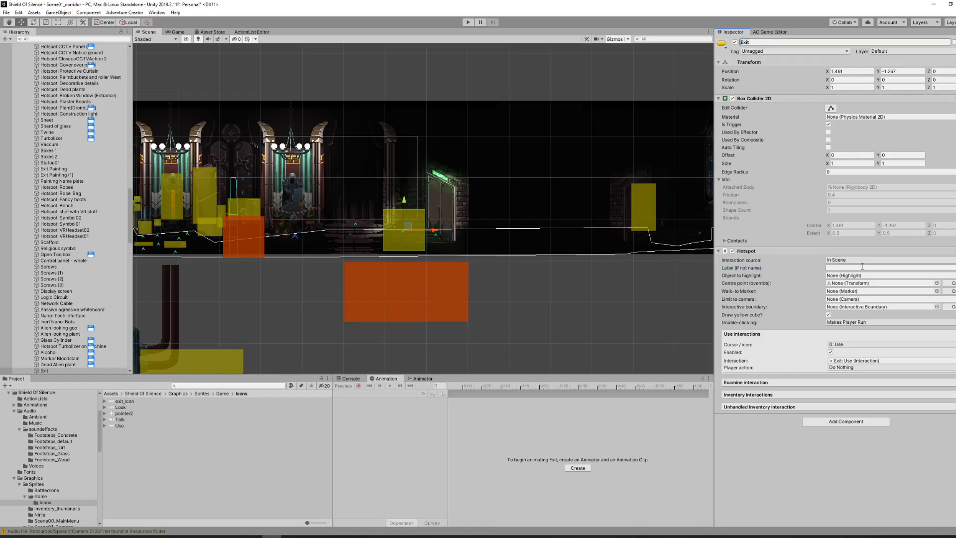
pyautogui.click(533, 311)
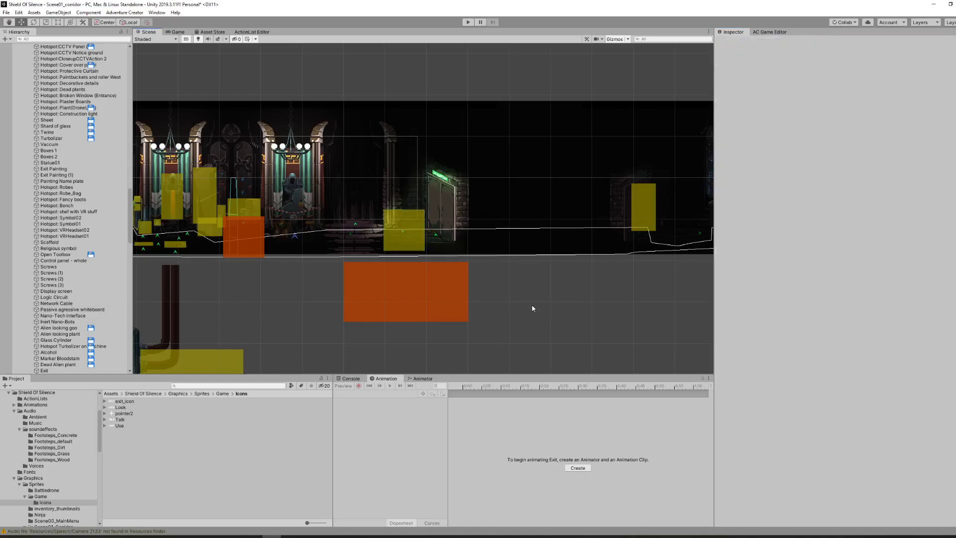
pyautogui.click(410, 249)
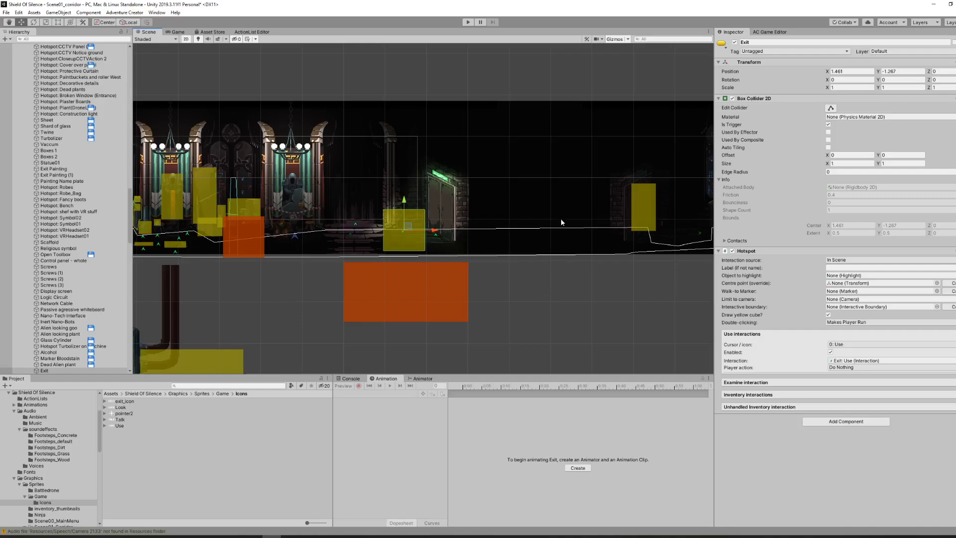
pyautogui.click(542, 305)
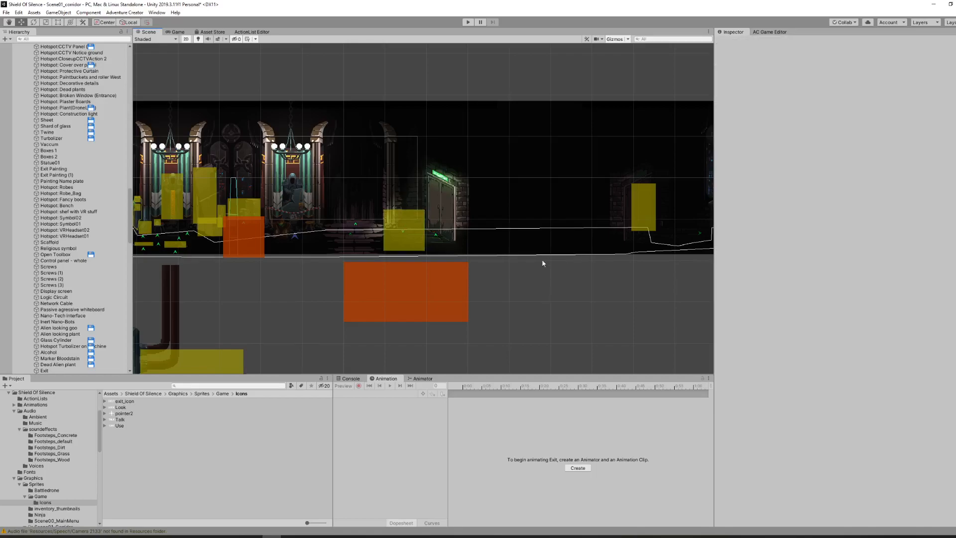
# Examine the interaction icons in the Adventure Creator Cursor manager and the texture used for Exit Screen.
pyautogui.click(773, 33)
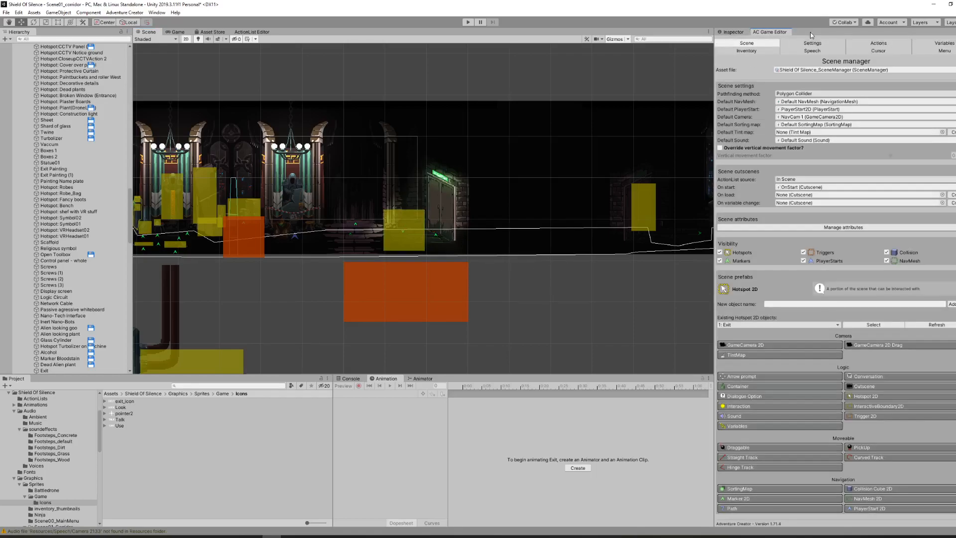
pyautogui.click(870, 52)
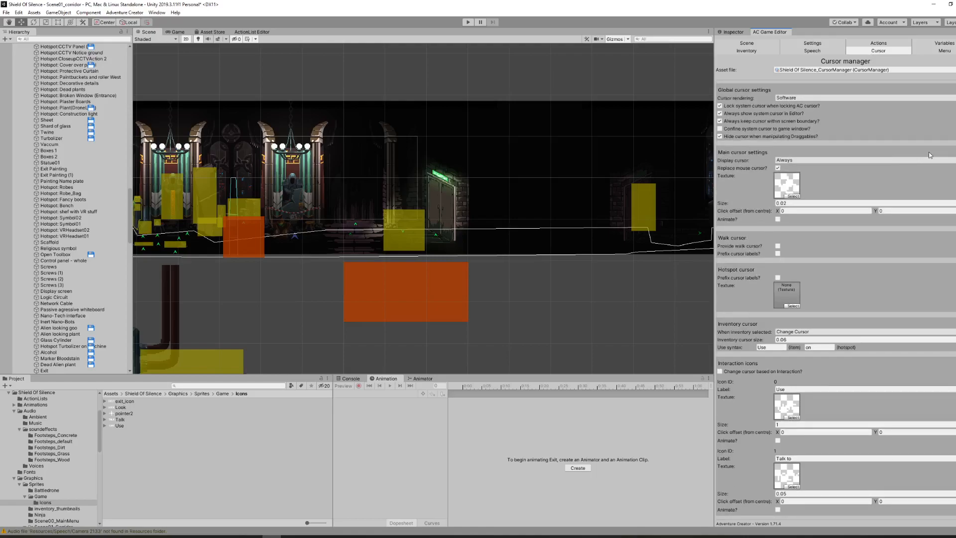
pyautogui.scroll(-5, 904, 192)
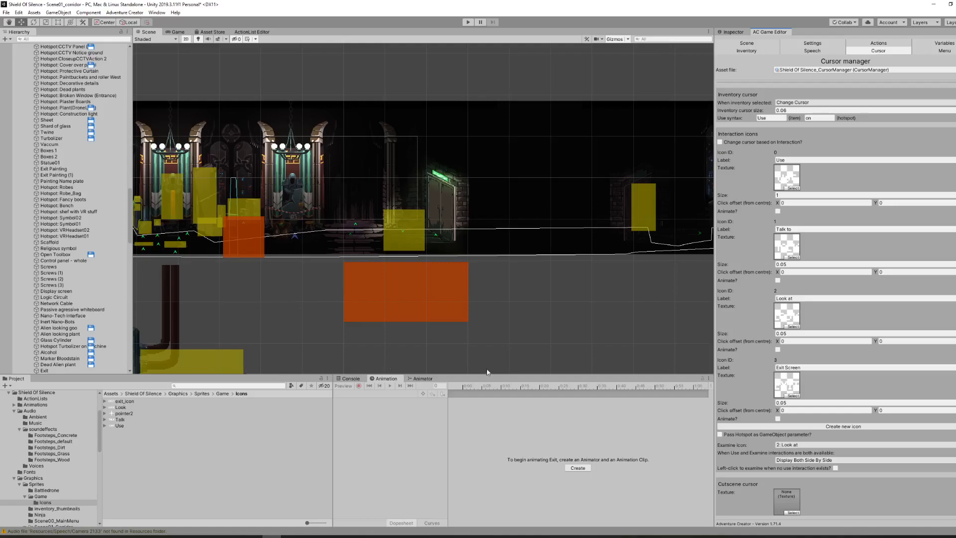
pyautogui.click(783, 387)
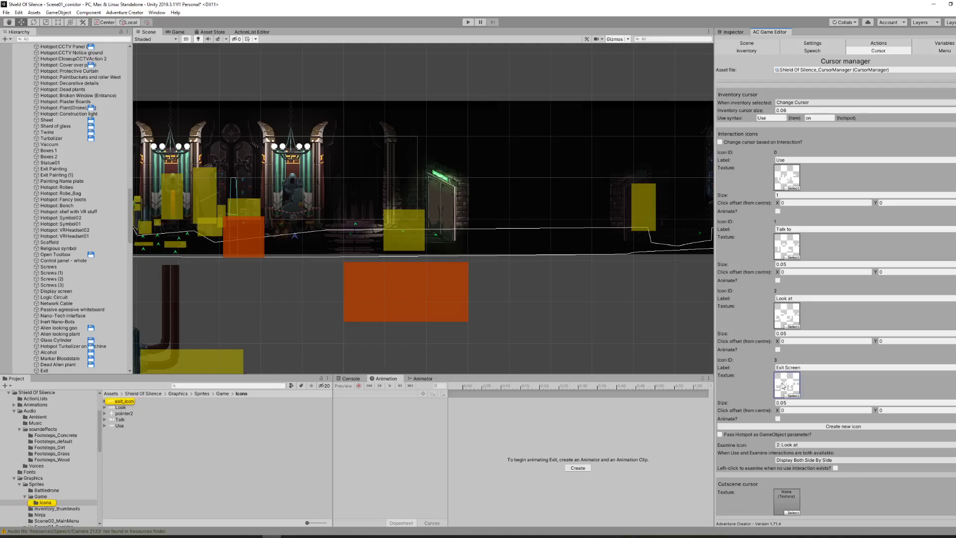
pyautogui.doubleClick(122, 402)
# Set the cursor icon of the Exit hotspot's use interaction to Exit Screen.
pyautogui.click(397, 234)
pyautogui.click(731, 33)
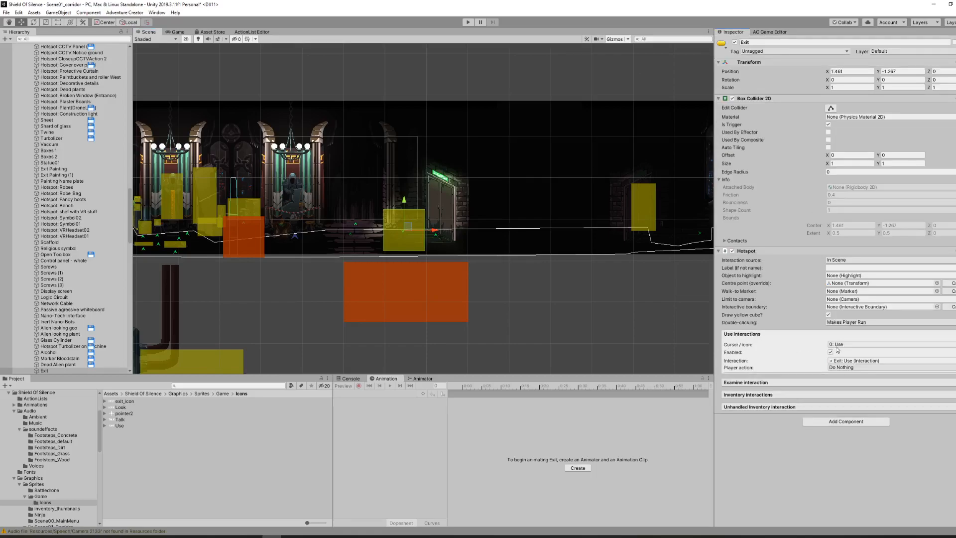
pyautogui.click(949, 346)
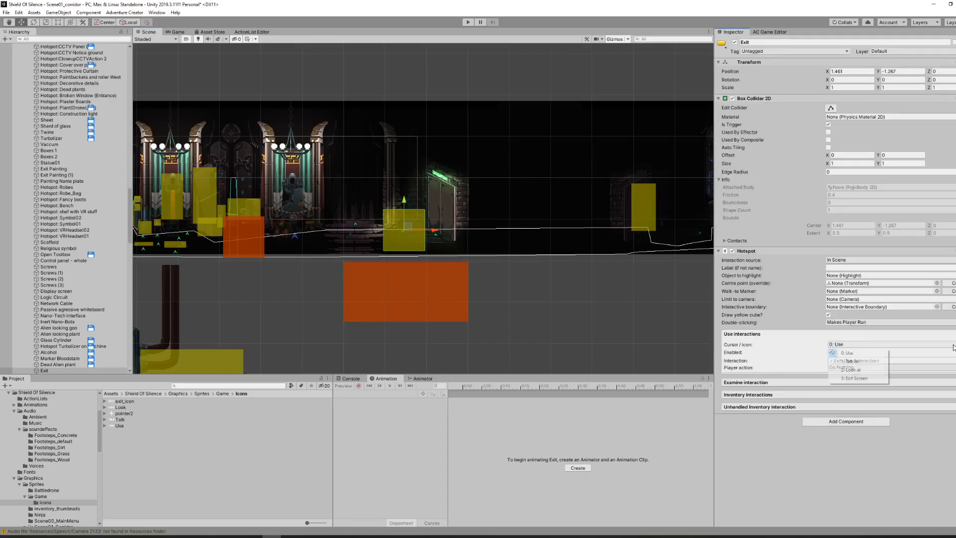
pyautogui.click(870, 379)
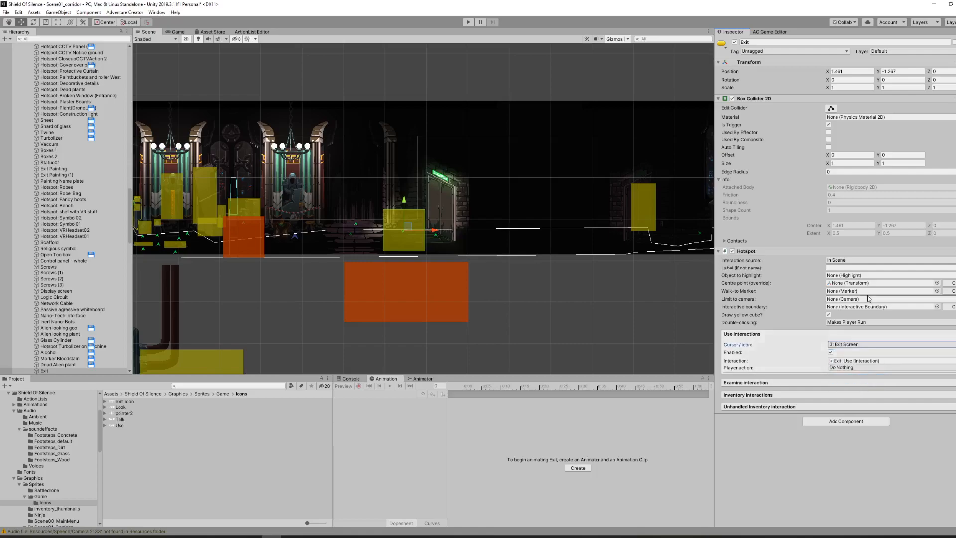
pyautogui.click(771, 32)
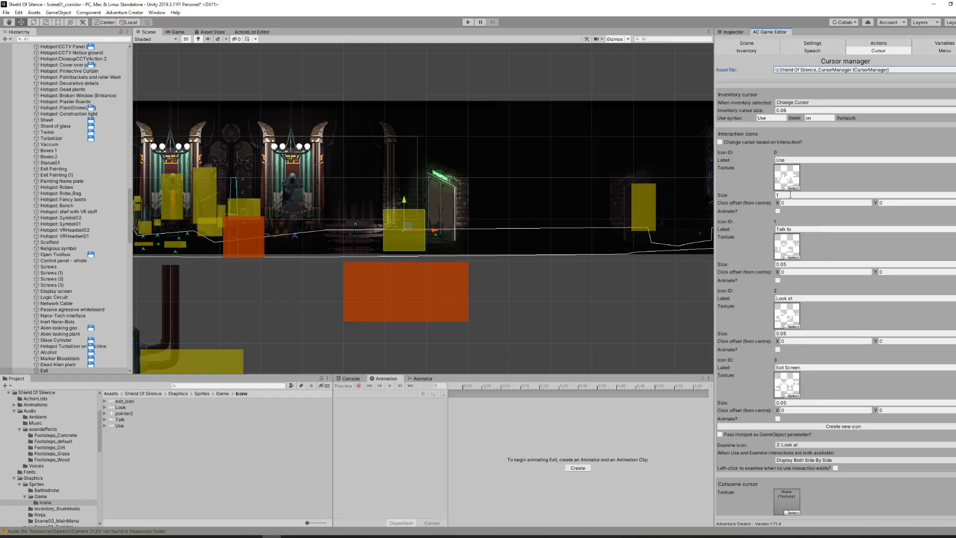
pyautogui.click(732, 32)
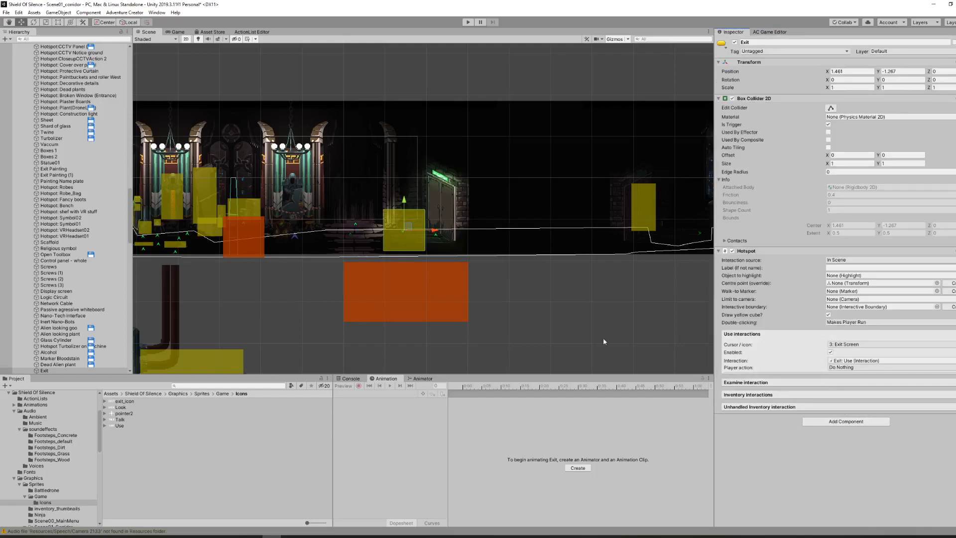
# Deselect the hotspot, run the game briefly as a test, and stop it.
pyautogui.click(534, 329)
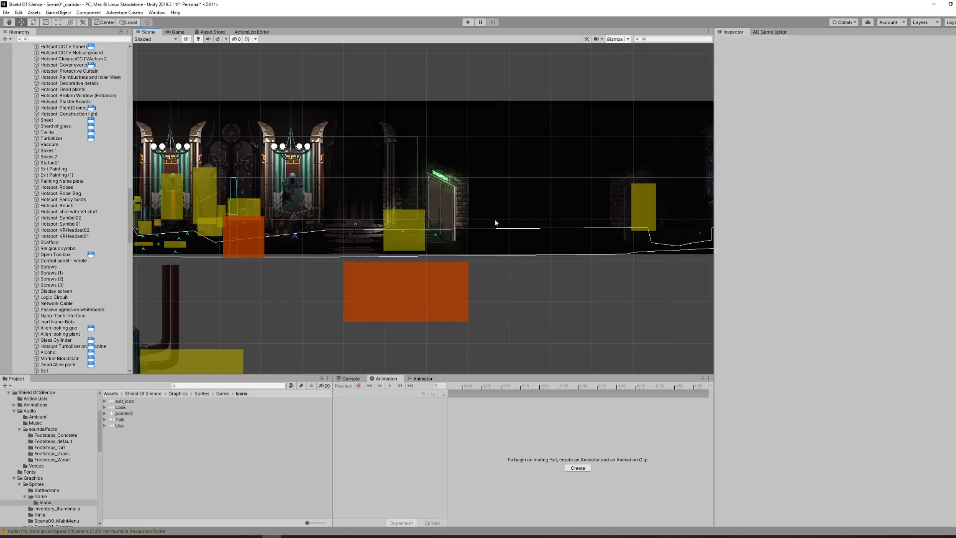
pyautogui.click(468, 23)
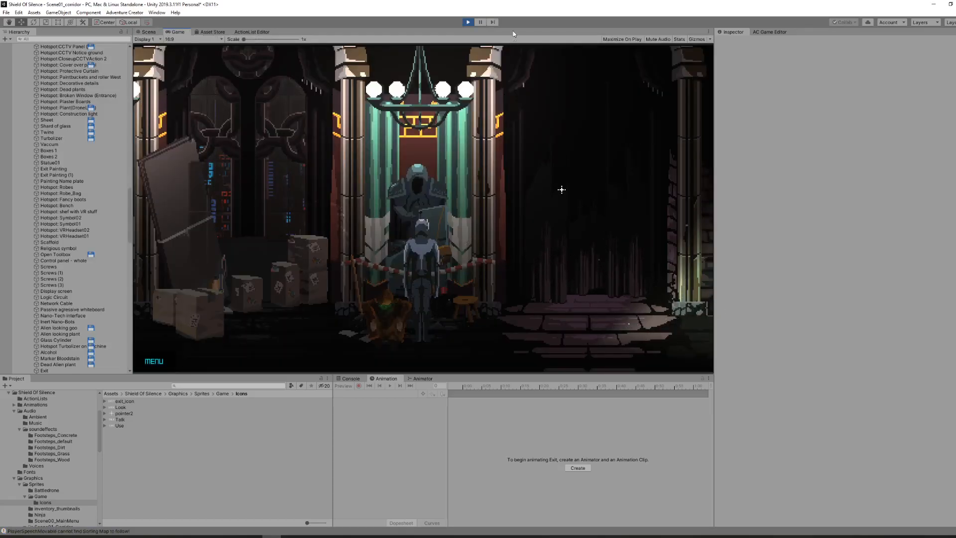
pyautogui.click(468, 22)
# Enable changing the cursor based on interaction in the Cursor manager's interaction icon settings.
pyautogui.click(770, 32)
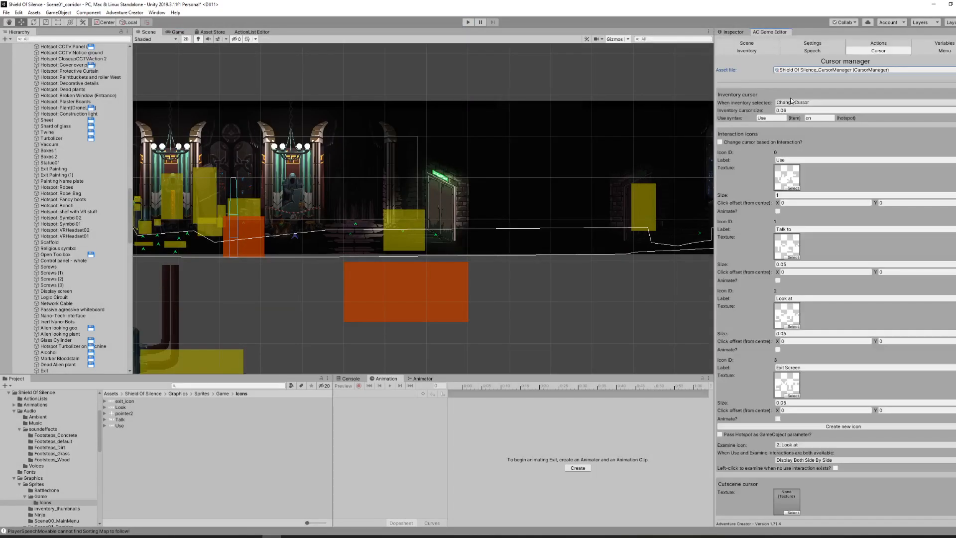
pyautogui.click(720, 143)
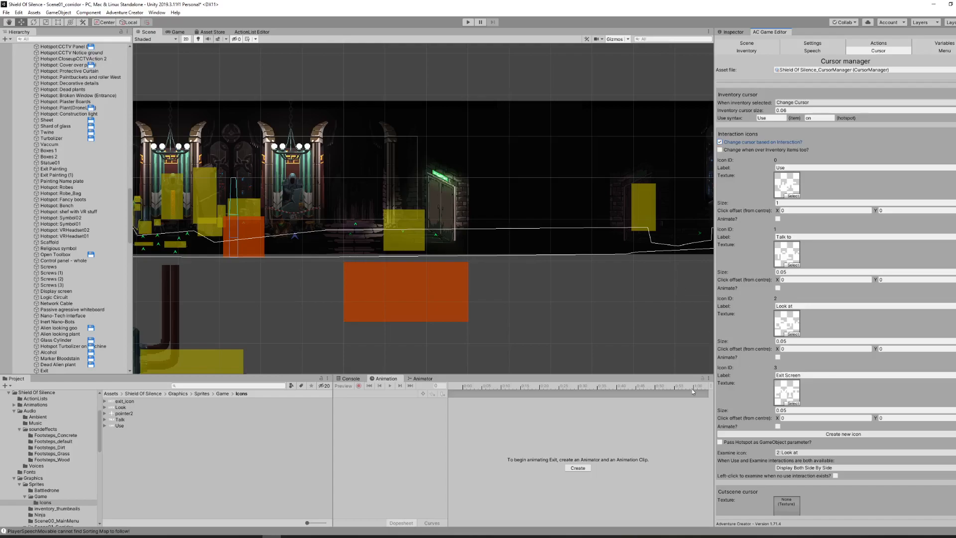
# Select the Exit hotspot in the corridor scene and examine its use interaction settings and its placement beside the doorway.
pyautogui.click(734, 32)
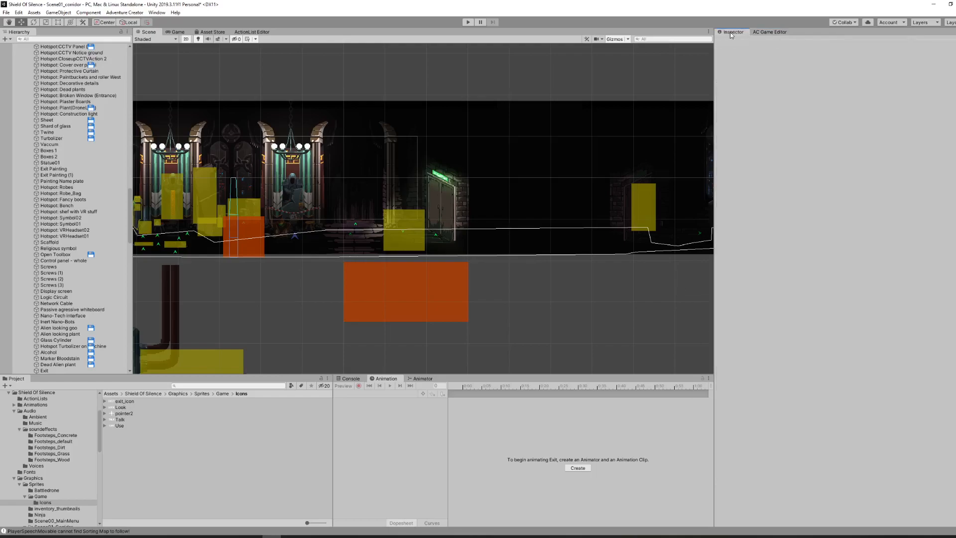
pyautogui.click(391, 242)
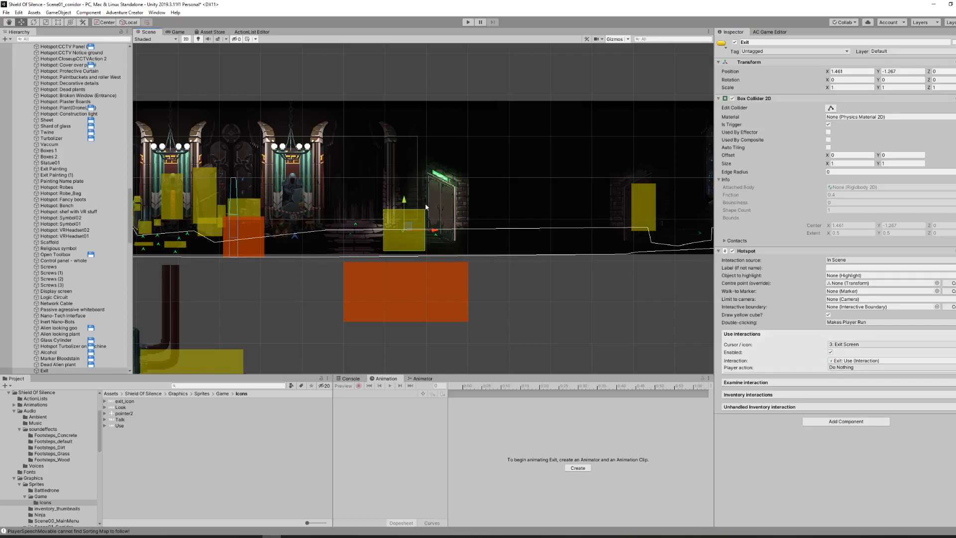
pyautogui.moveTo(225, 288); pyautogui.dragTo(341, 305, button='middle')
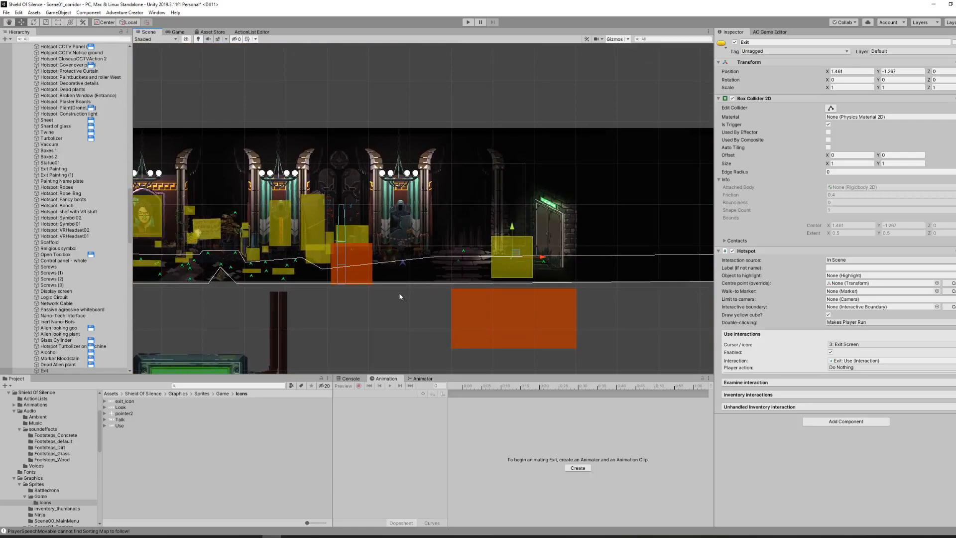
pyautogui.moveTo(448, 274); pyautogui.dragTo(378, 261, button='middle')
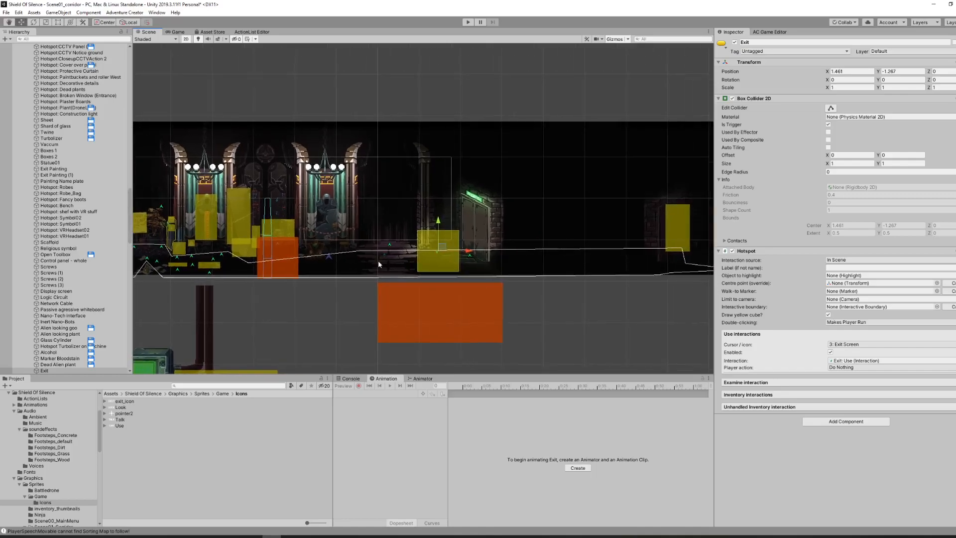
# Run the game and walk the player character along the corridor toward the Exit hotspot to test its cursor.
pyautogui.click(583, 325)
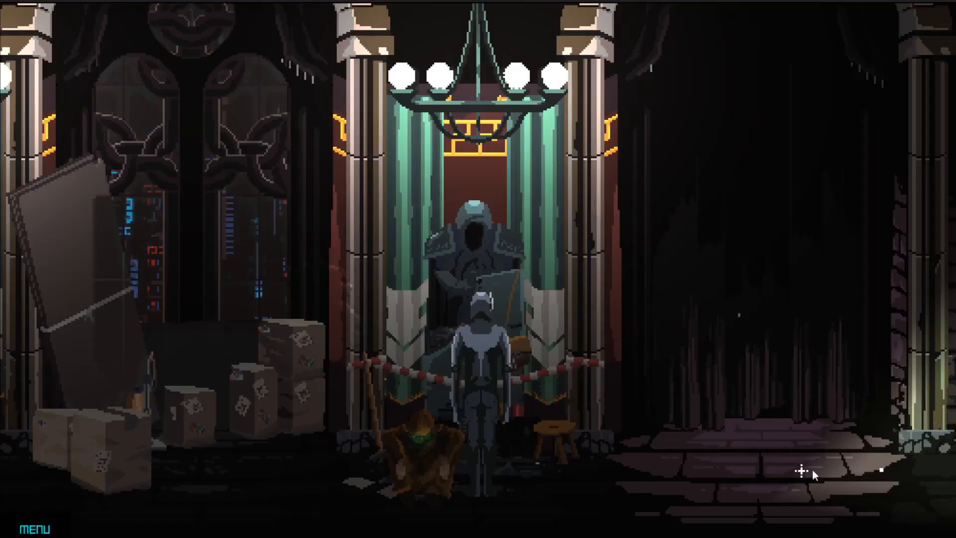
pyautogui.click(762, 476)
pyautogui.click(666, 481)
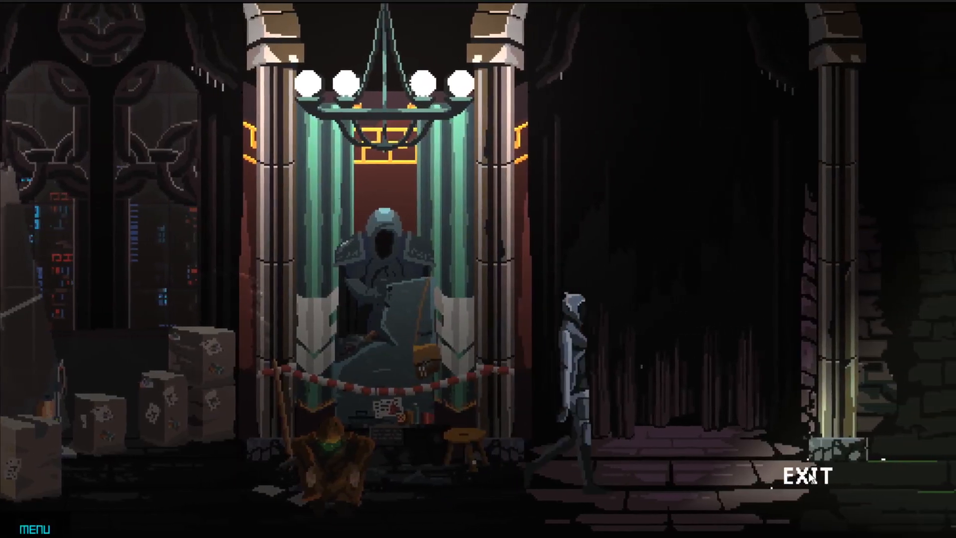